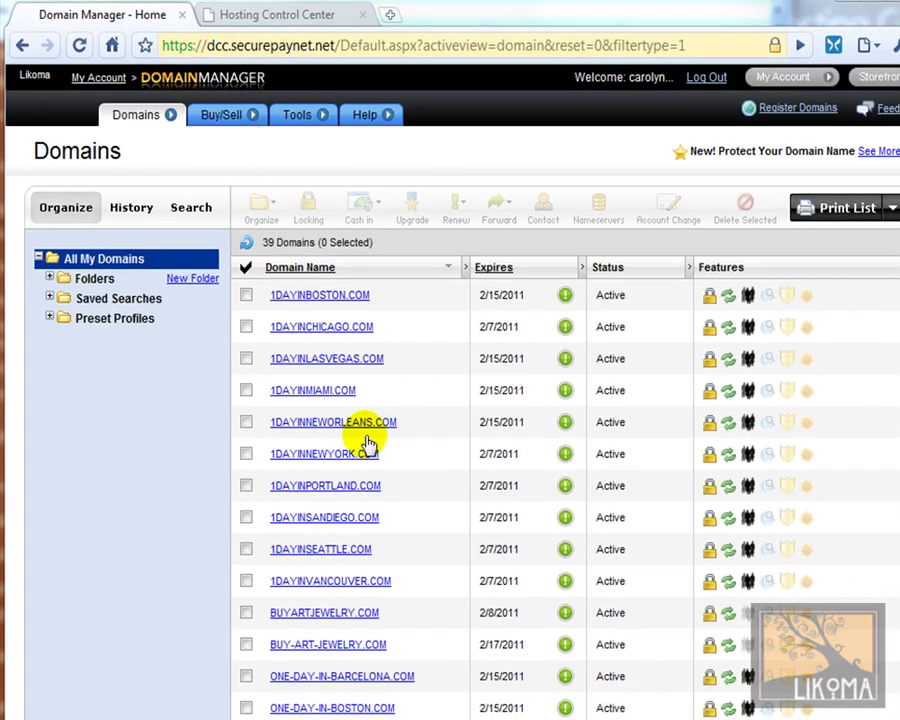
Step: Point BUY-ART-JEWELRY.COM's nameservers to the hosting account and confirm the change
click(347, 648)
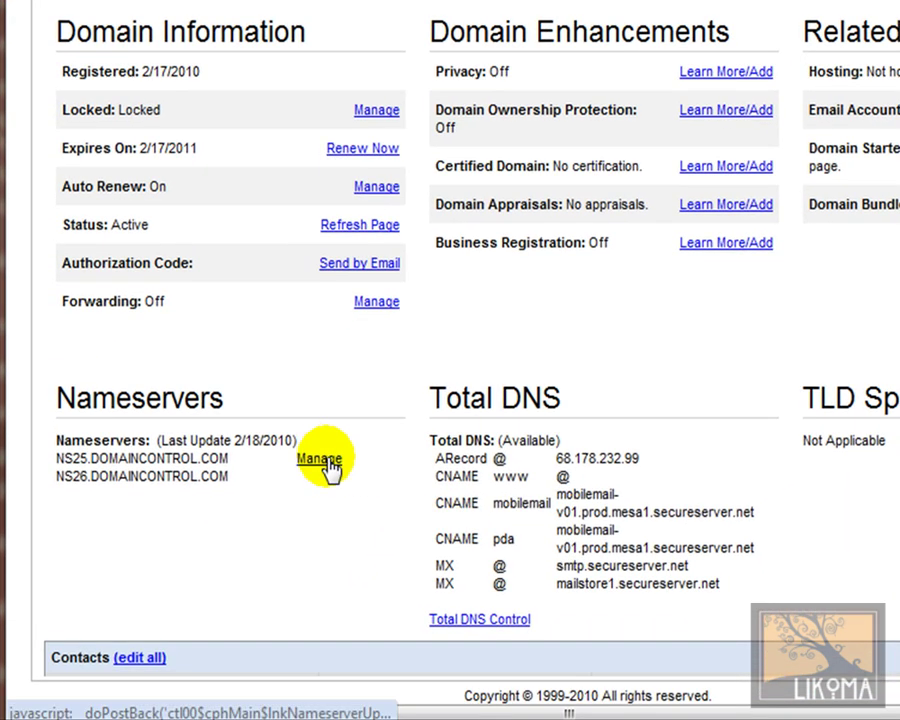
click(316, 460)
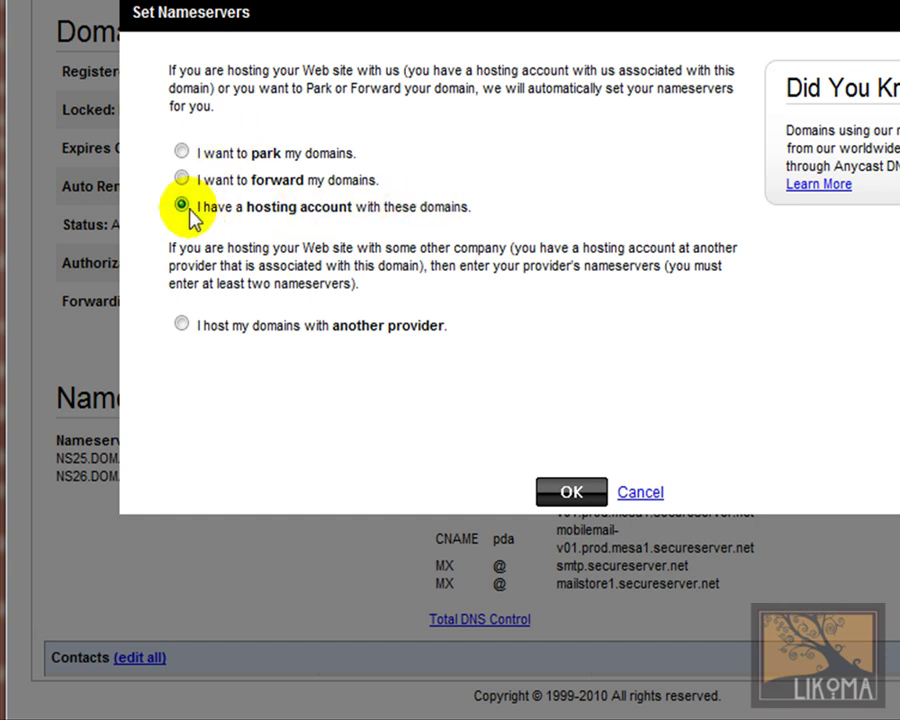
click(566, 495)
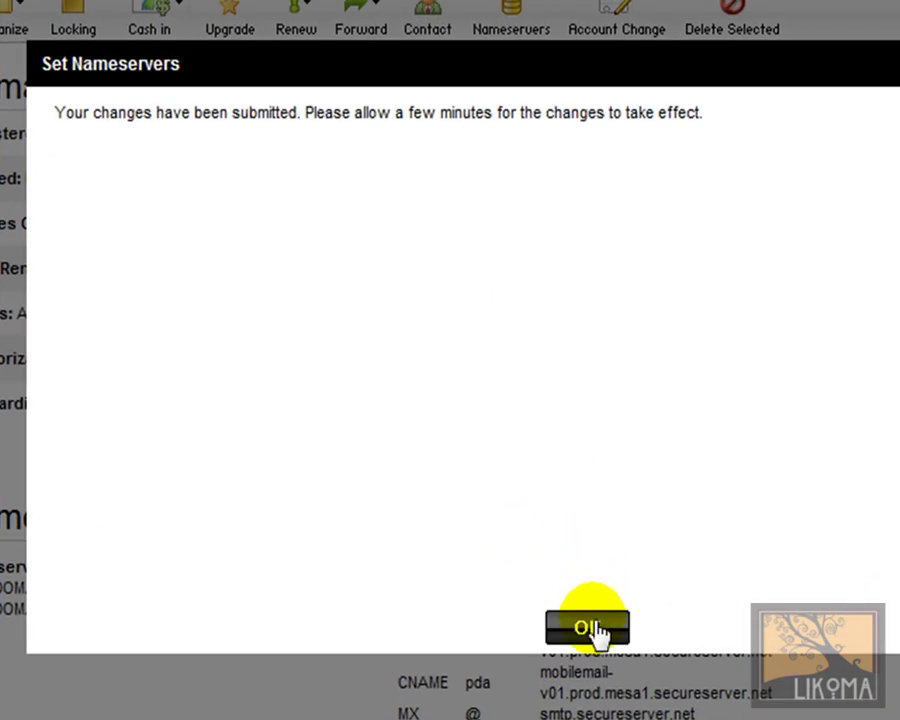
click(603, 499)
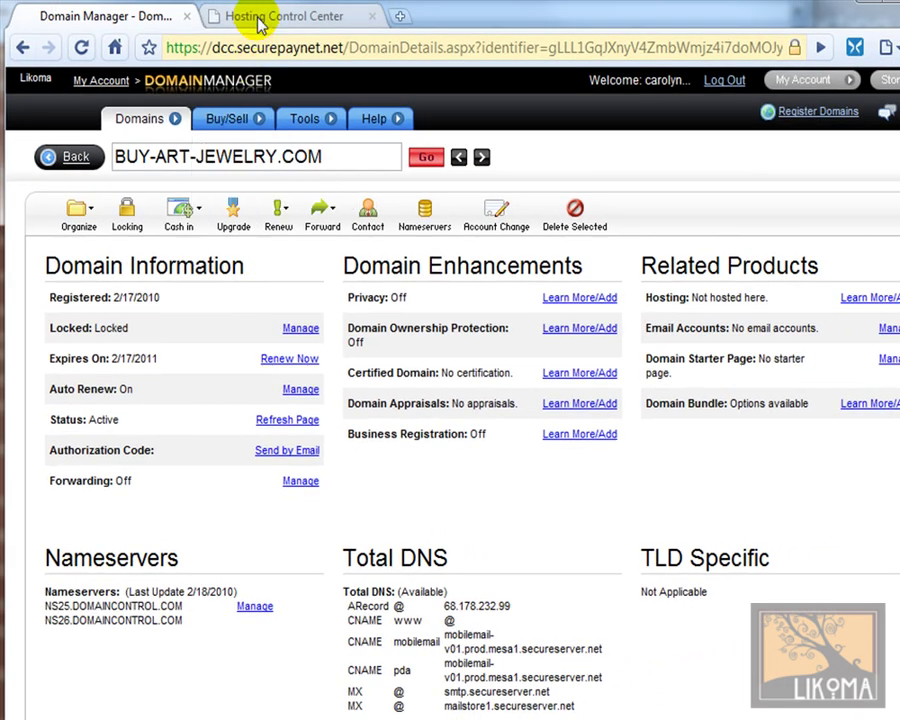
Step: Switch to the Hosting Control Center and open Your Domains to list the three hosted sites
click(262, 18)
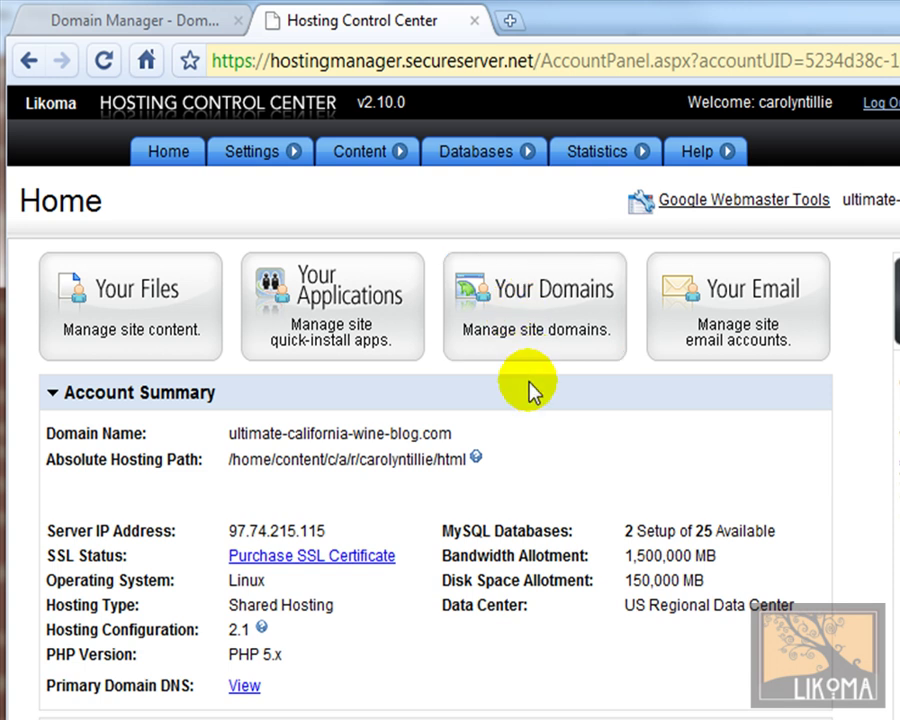
click(530, 330)
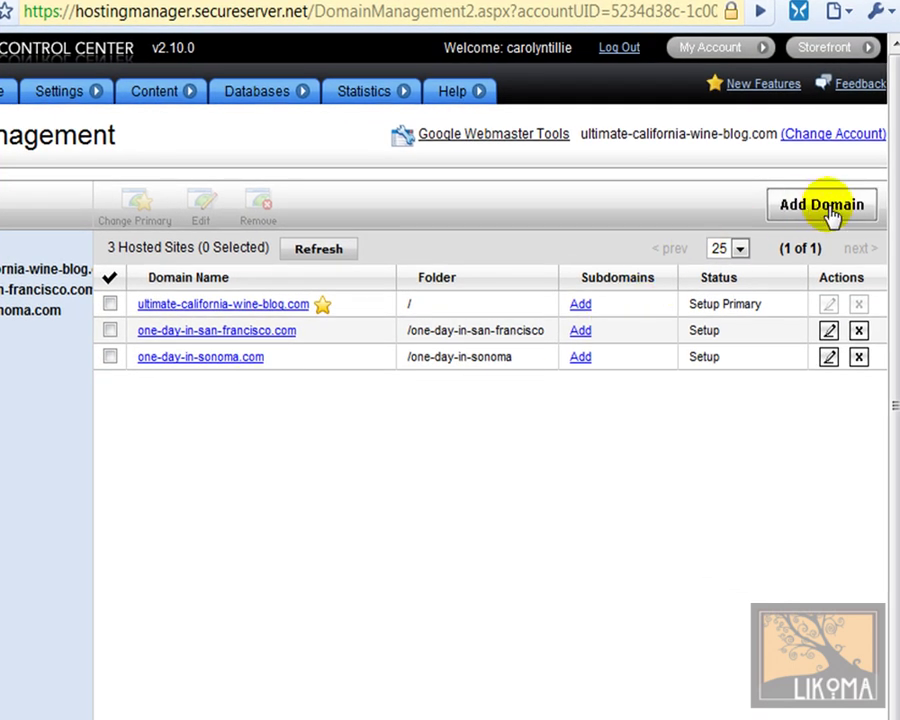
Step: Add BUY-ART-JEWELRY.COM as a hosted domain in the folder /buy-art-jewelry
click(828, 210)
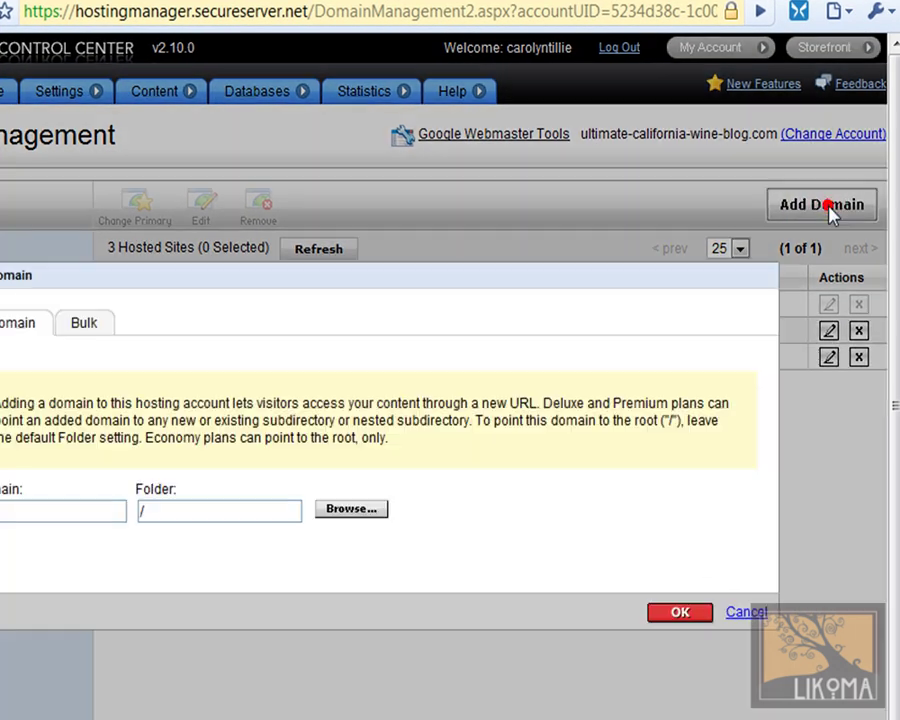
click(71, 505)
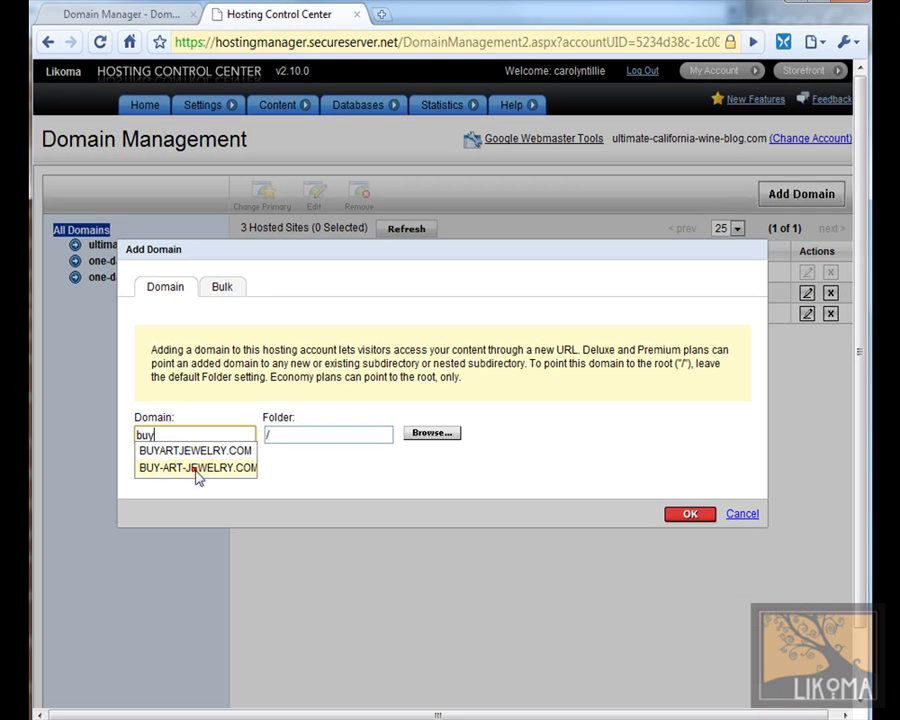
click(53, 555)
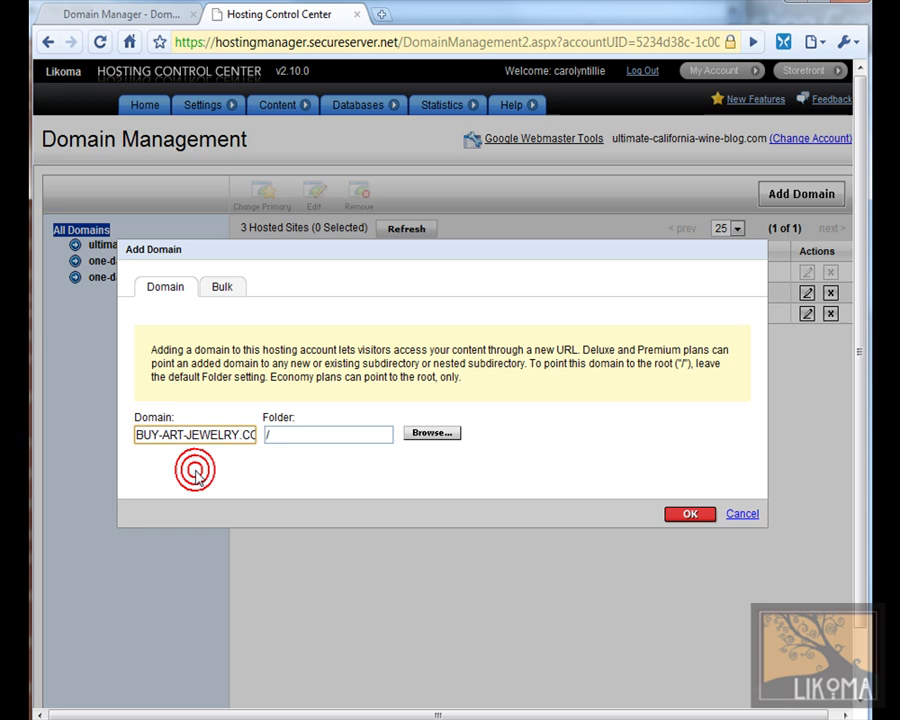
click(295, 432)
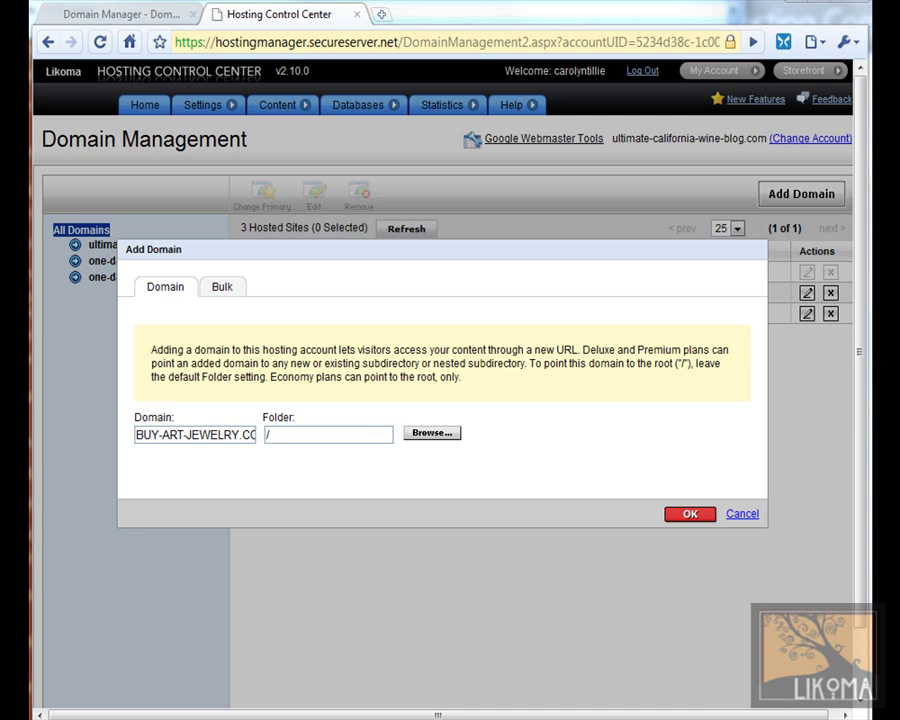
click(376, 432)
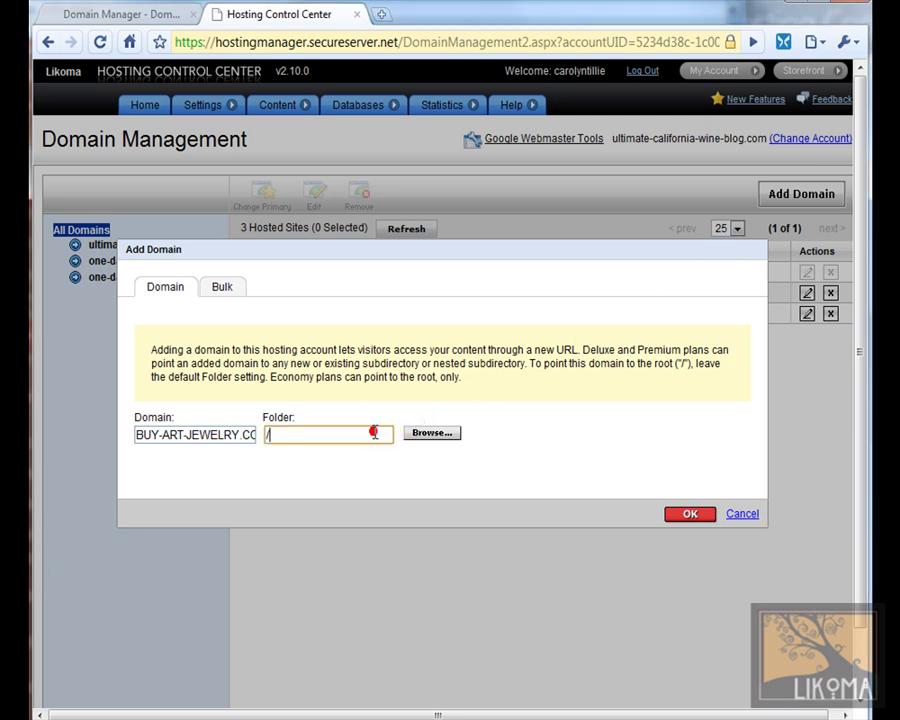
text(buy-art-jewelry)
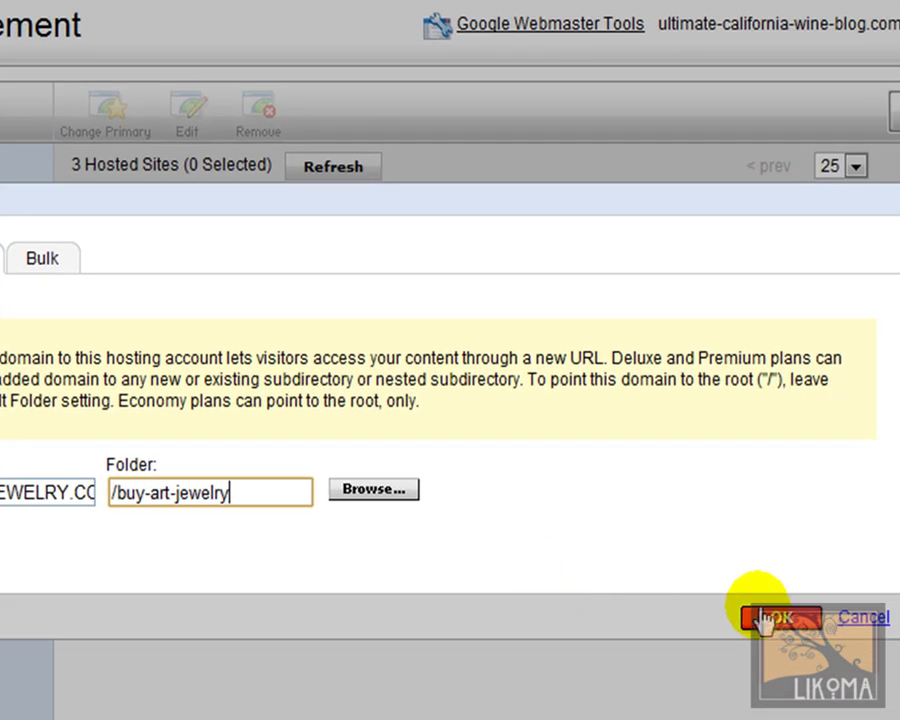
click(781, 617)
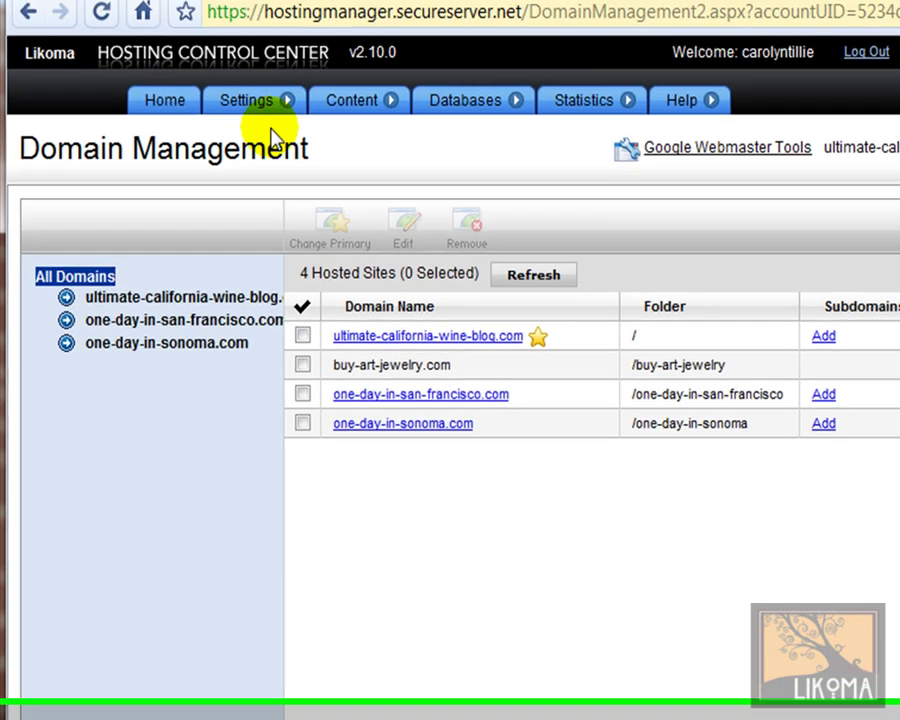
Step: Open the WordPress page under Blogs in Content > Value Applications
click(355, 52)
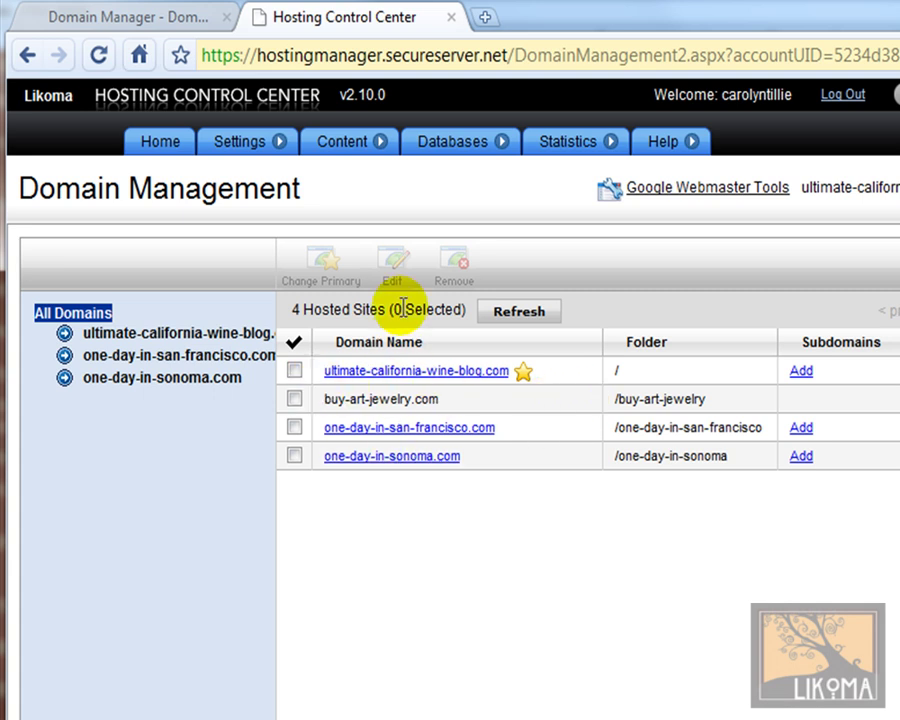
mouse_move(362, 152)
click(356, 556)
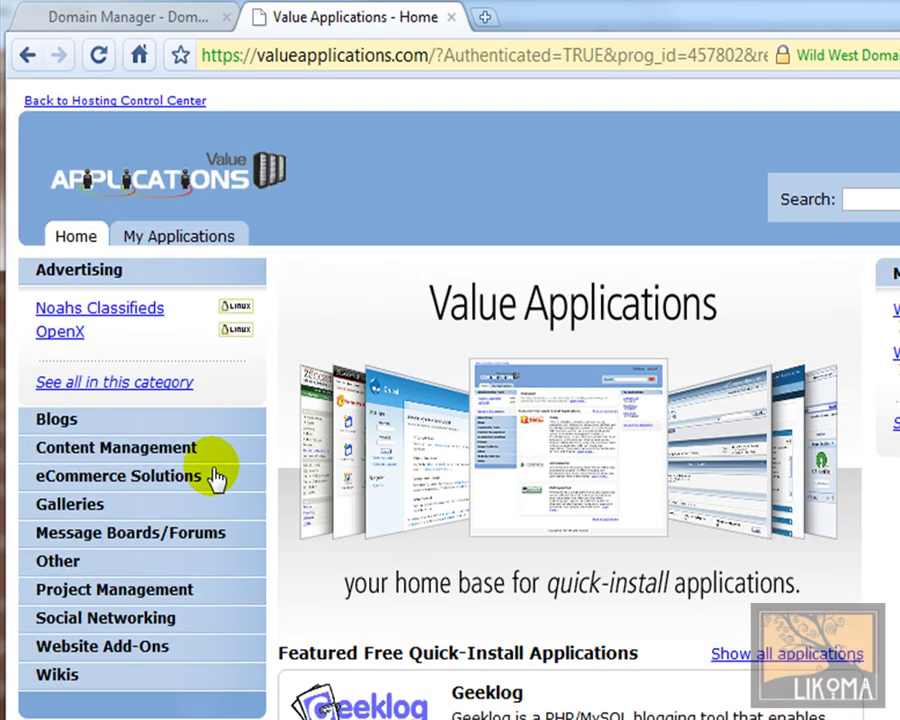
click(65, 424)
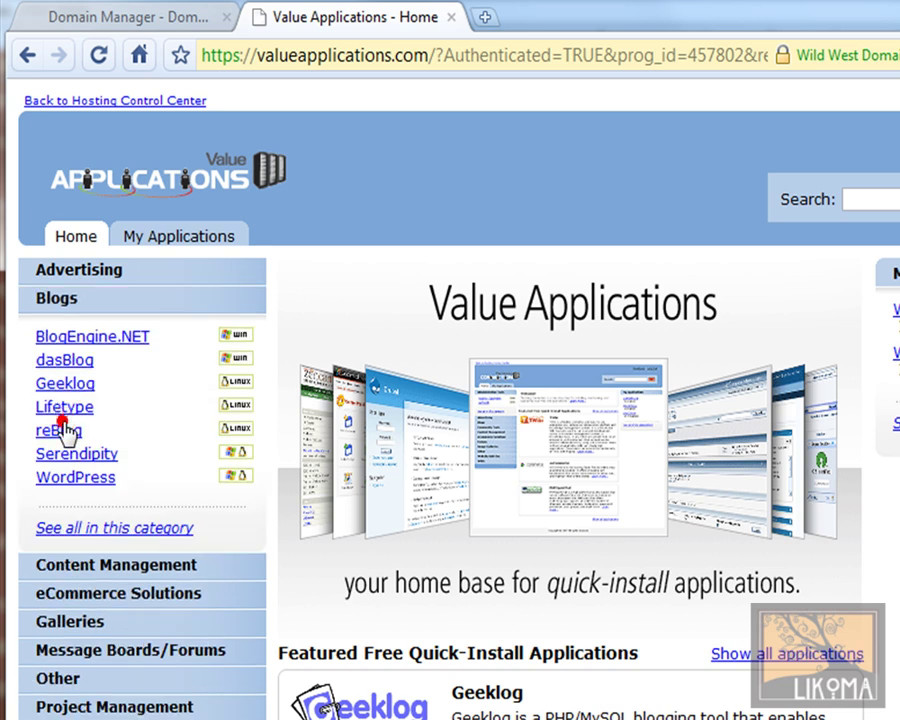
click(66, 478)
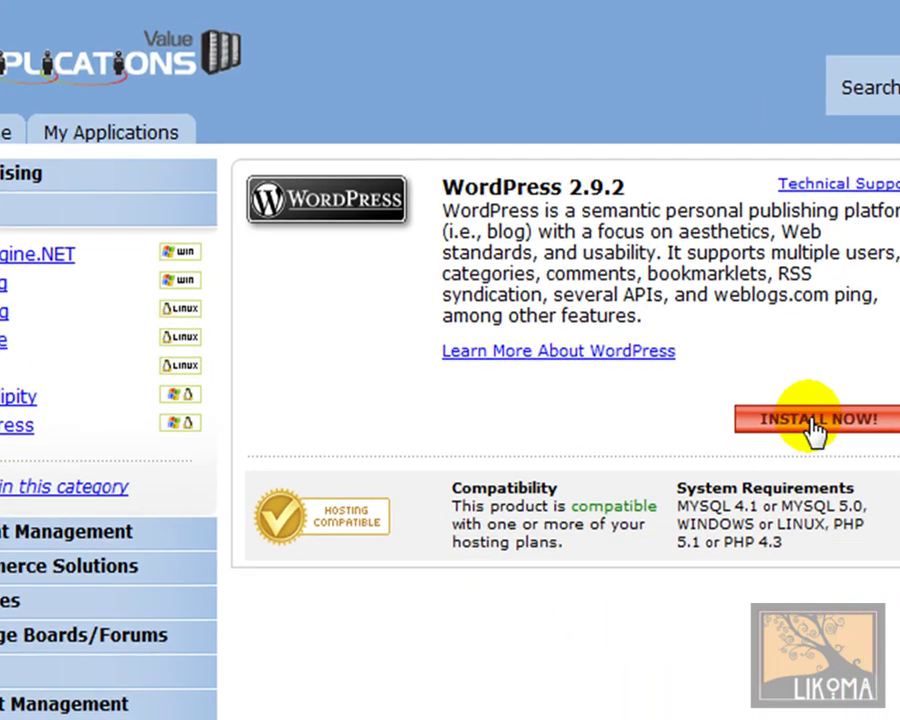
Step: Start the WordPress install on buy-art-jewelry.com and continue to database setup
click(765, 471)
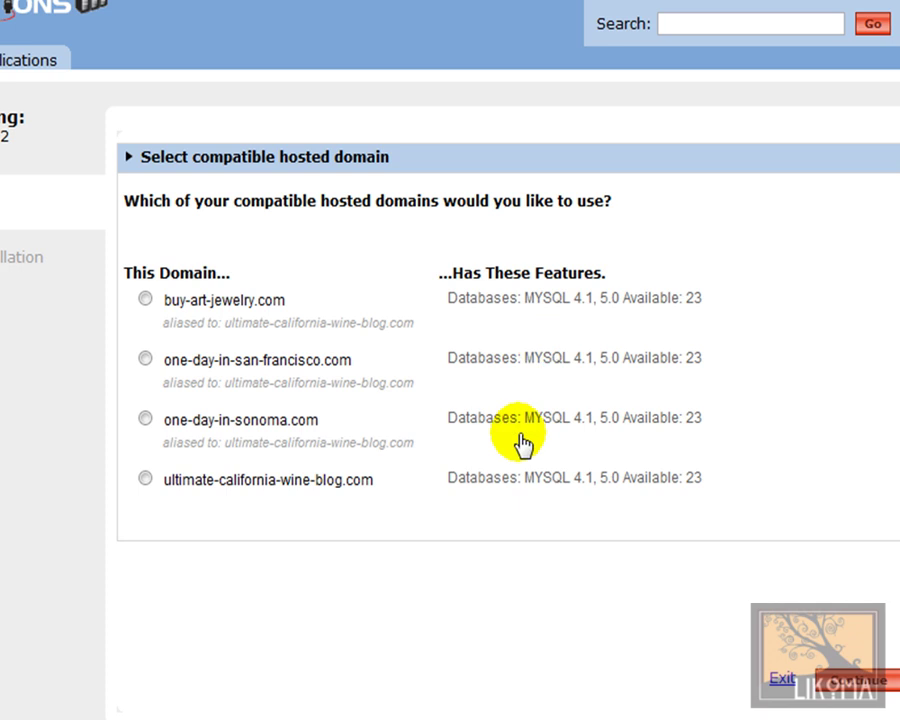
click(145, 298)
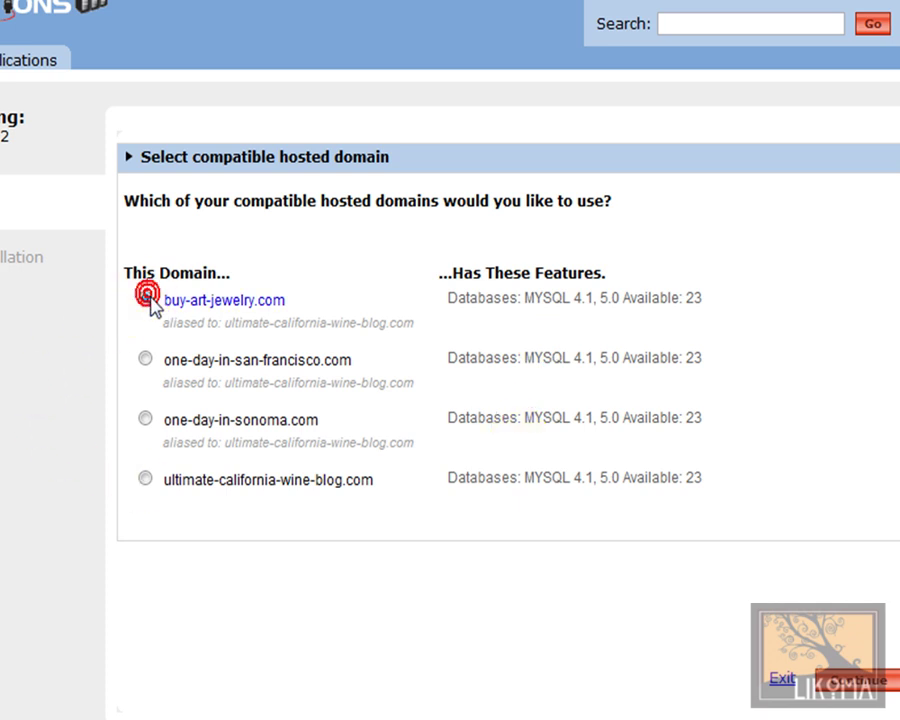
click(863, 682)
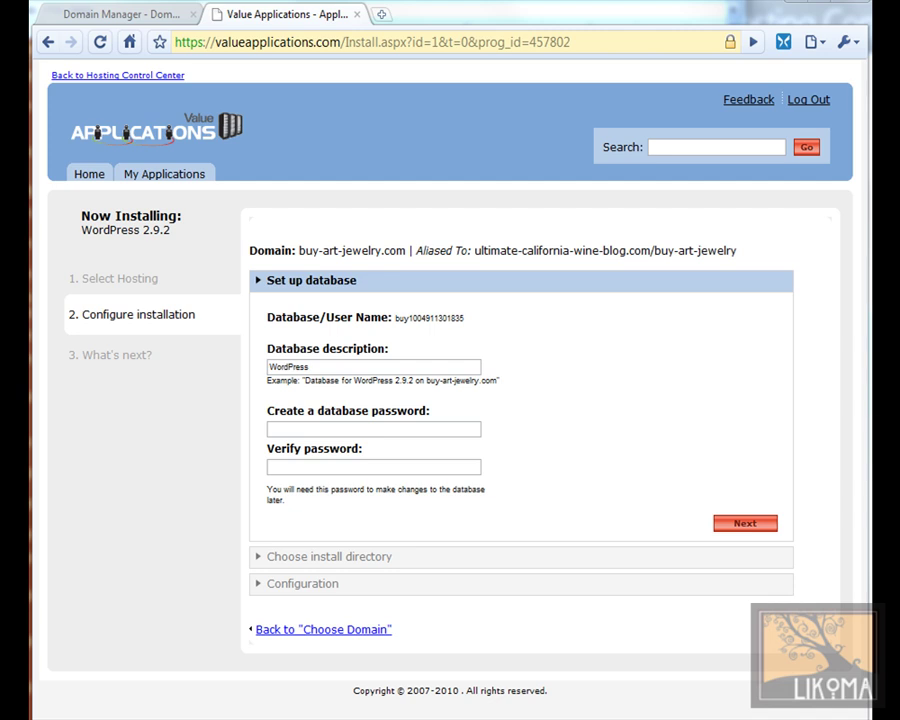
Step: Set the database description to 'wp buy-art-jewelry.com' and enter a database password twice
double_click(340, 367)
text(wp buy-art-jewelry.com)
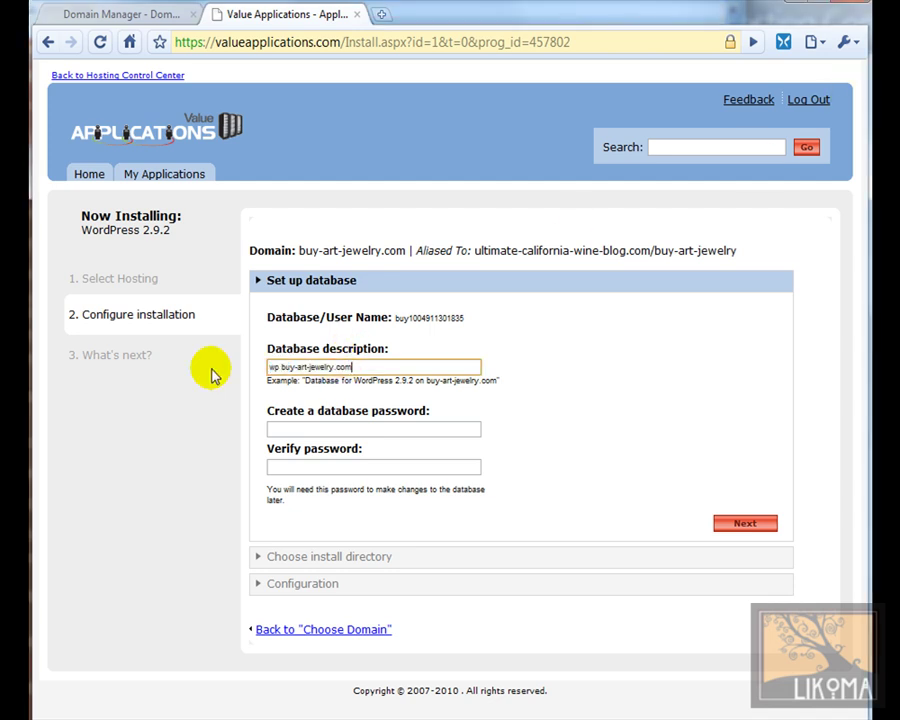
click(335, 429)
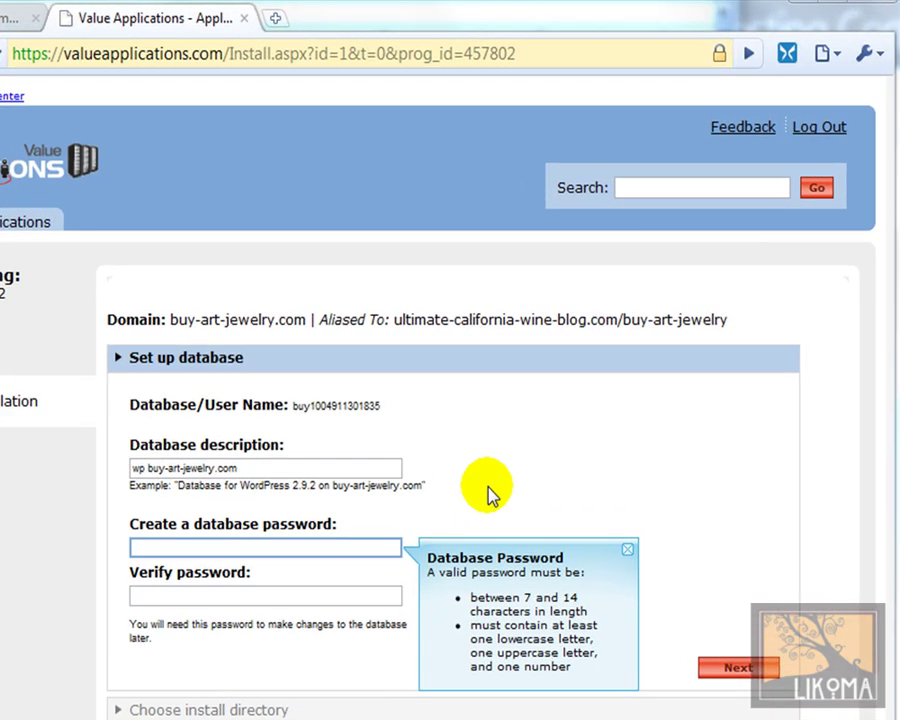
click(237, 543)
text(•••••••)
click(237, 594)
text(•••••••)
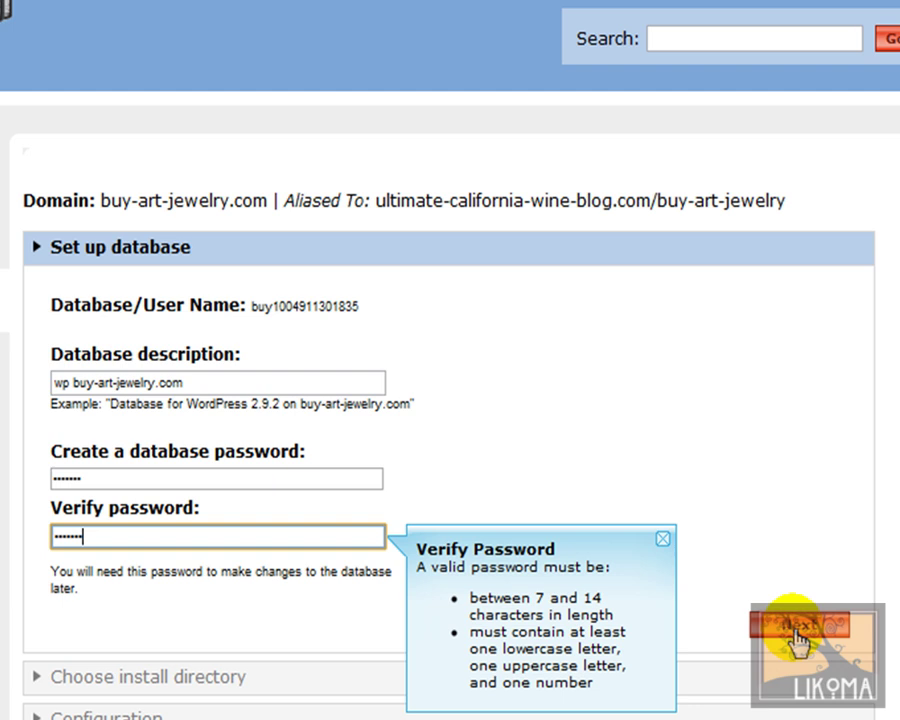
click(795, 628)
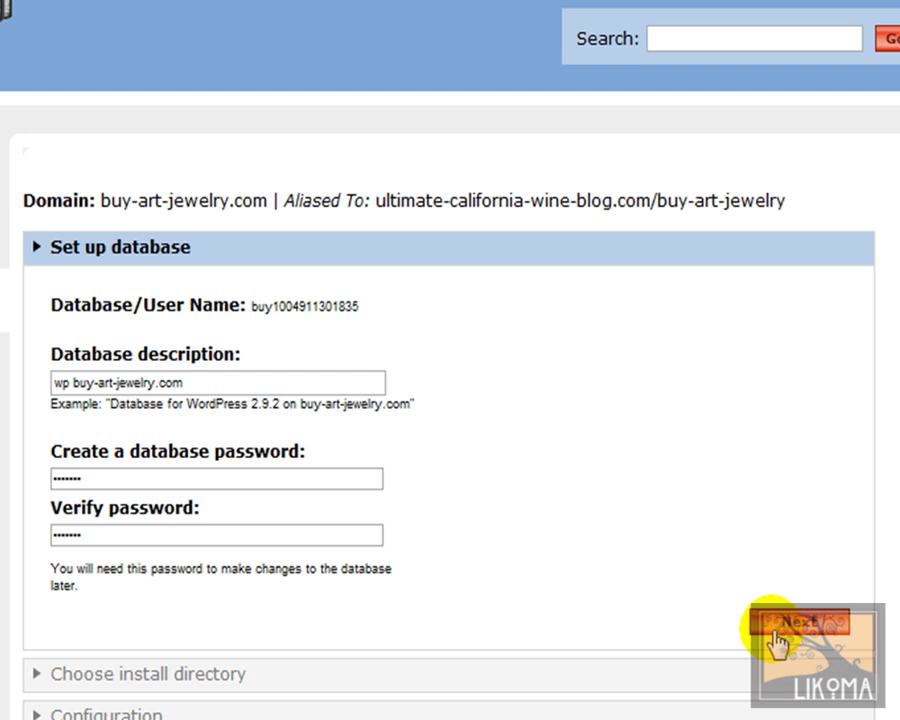
Step: Select the generated database user name, then submit the database setup step
drag(383, 302, 245, 301)
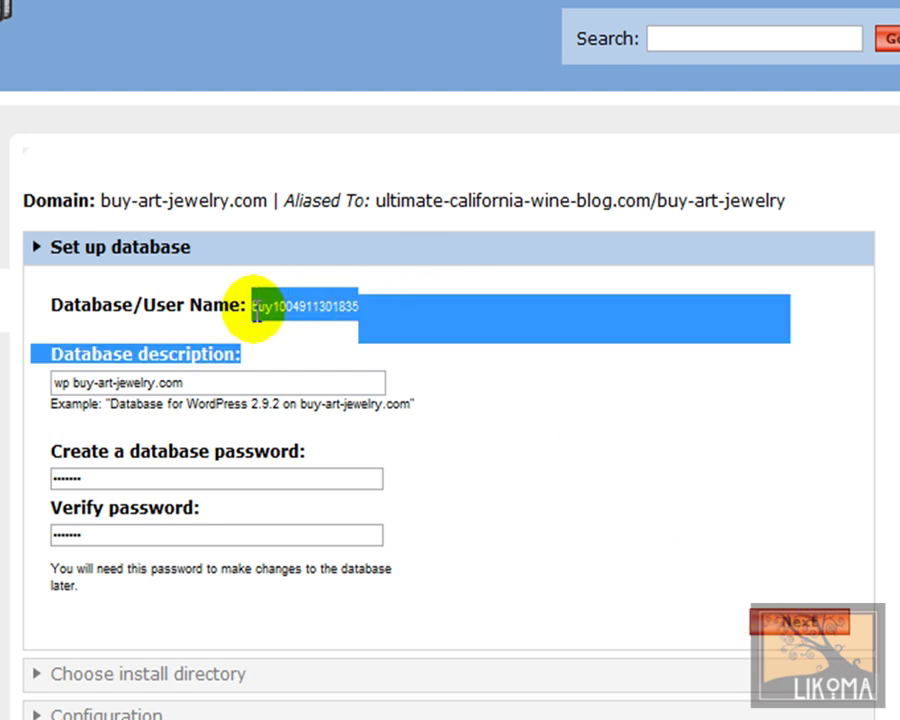
key(alt+Tab)
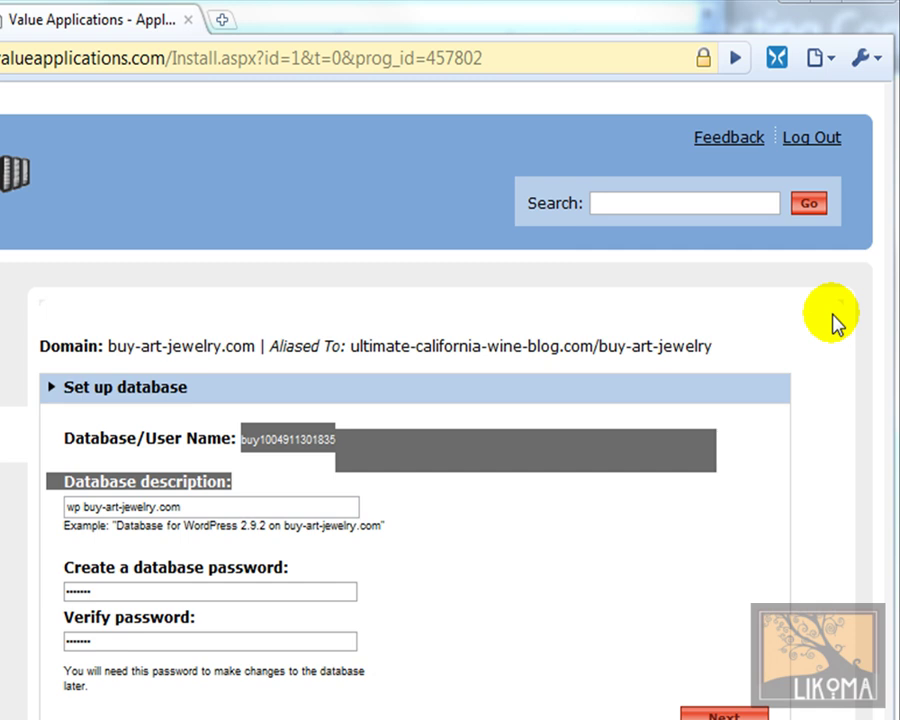
click(660, 628)
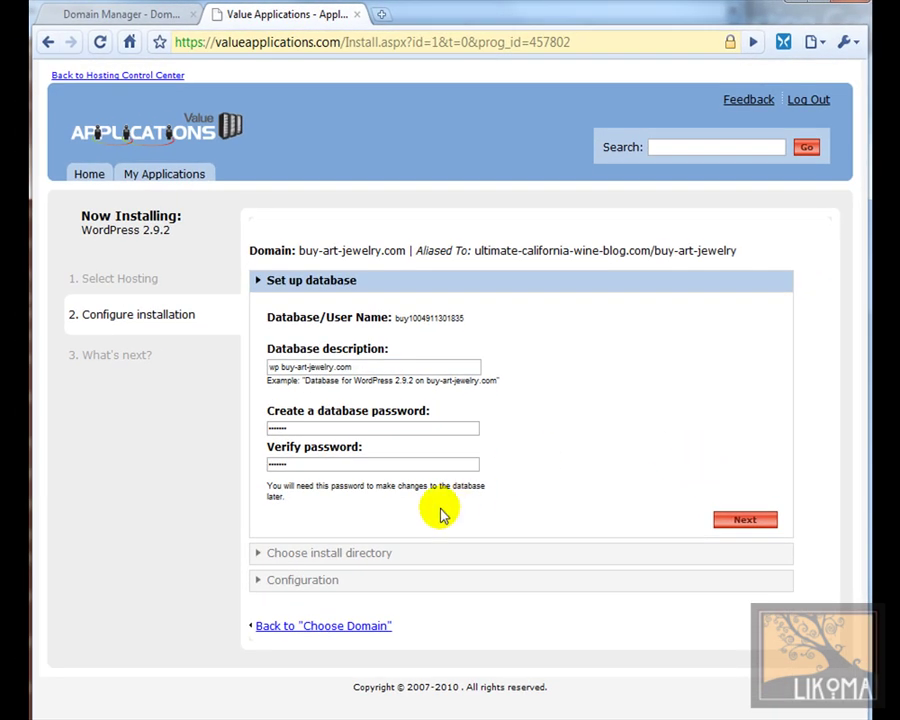
click(358, 554)
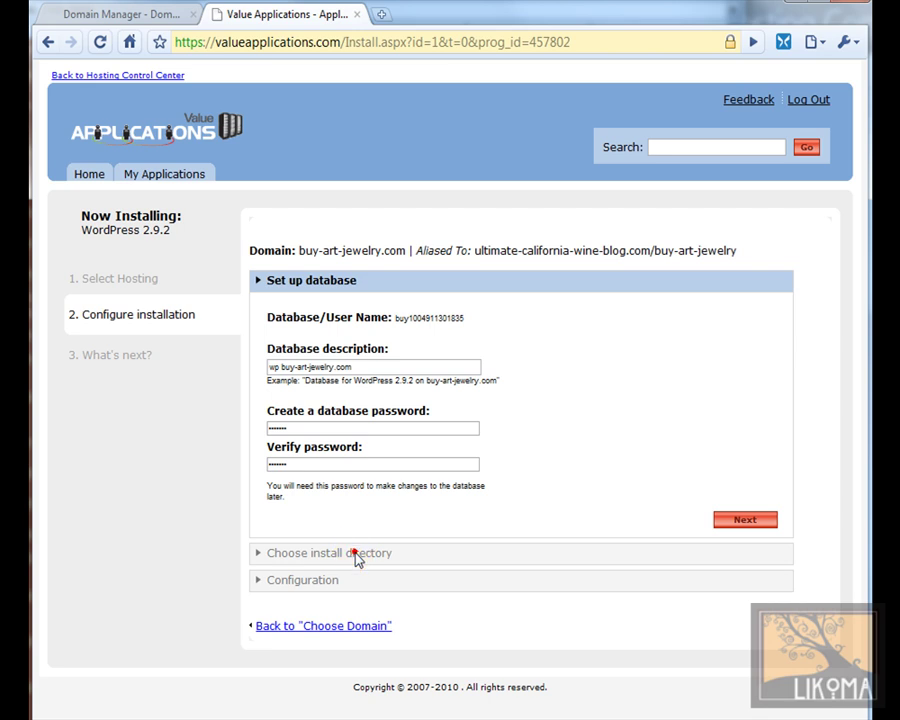
click(726, 522)
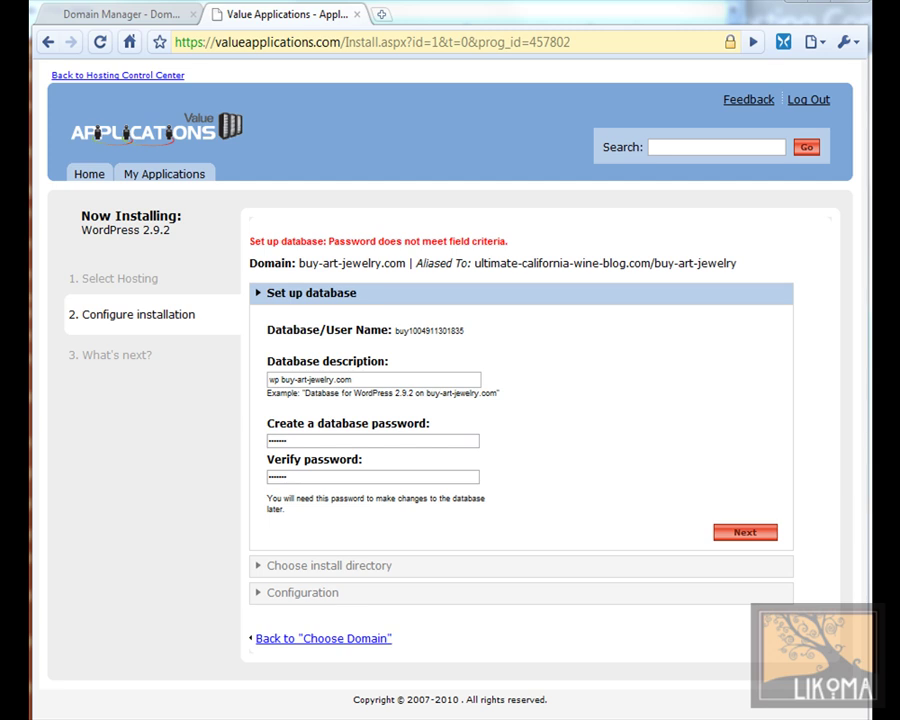
Step: Inspect the database password fields and dismiss the password requirements hint
click(297, 440)
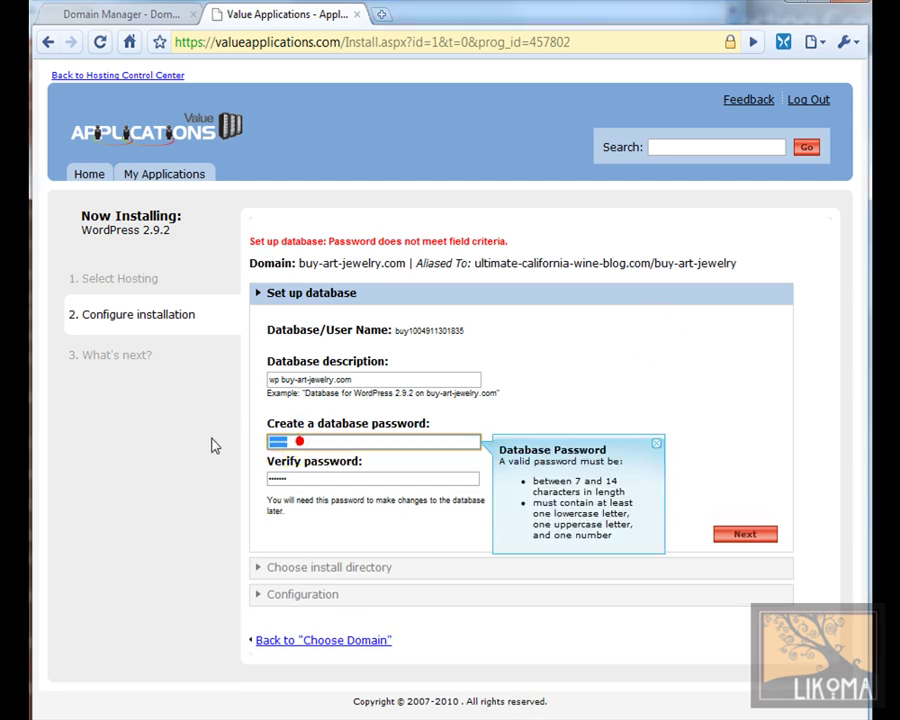
click(297, 477)
click(742, 534)
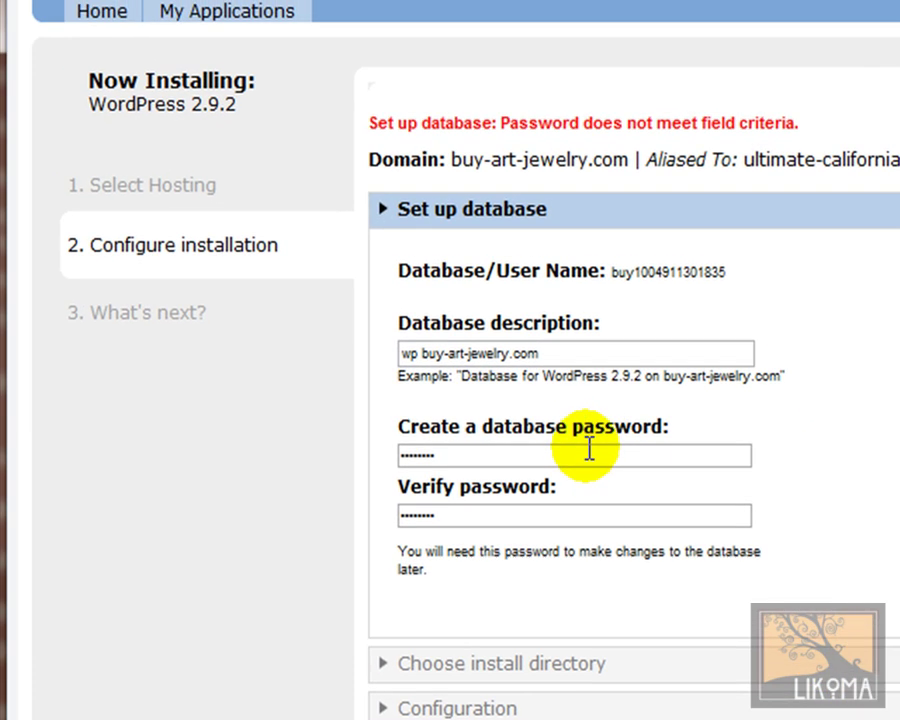
click(440, 412)
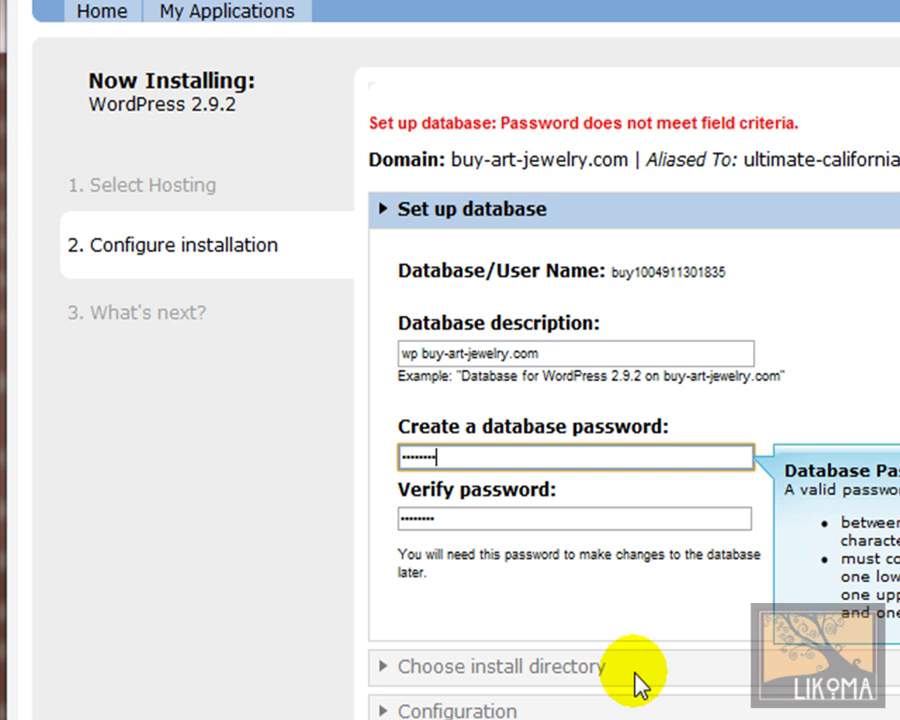
click(636, 600)
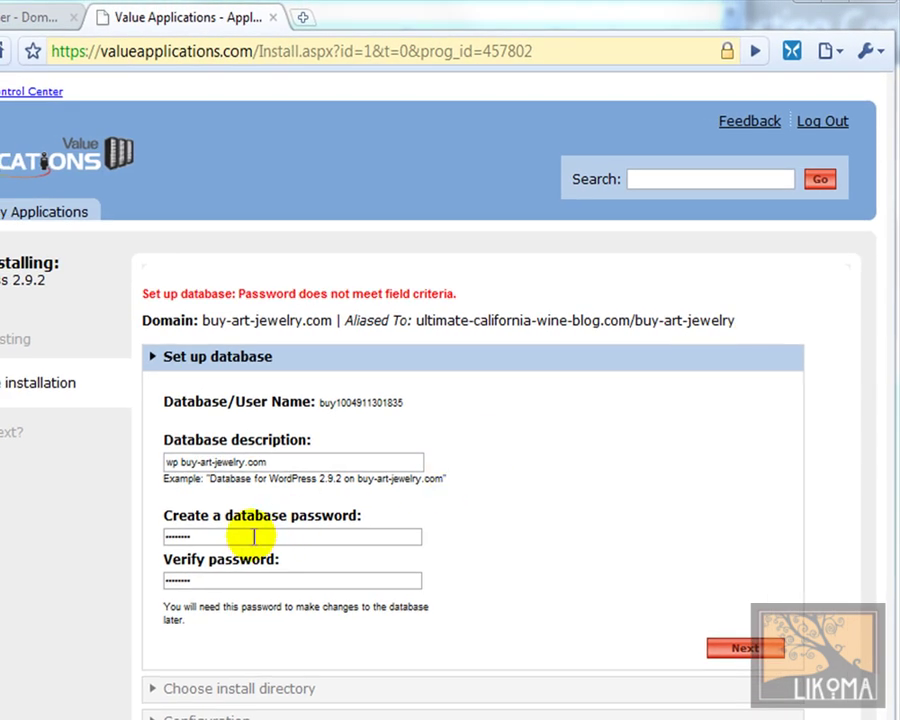
Step: Paste a valid password into both password fields and continue to the install directory step
double_click(250, 537)
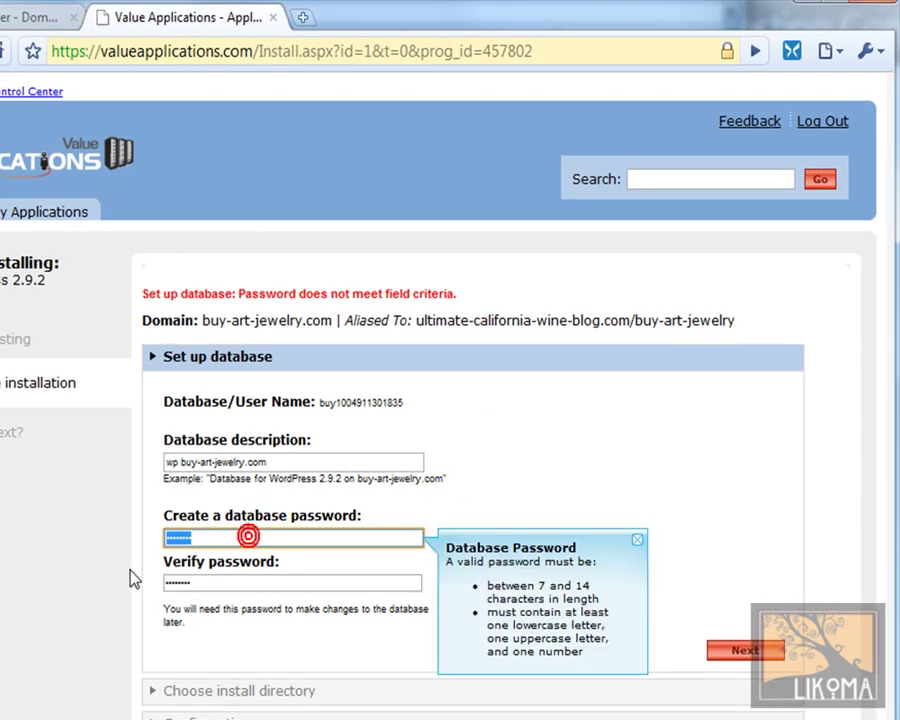
key(ctrl+v)
double_click(209, 582)
key(ctrl+v)
click(730, 645)
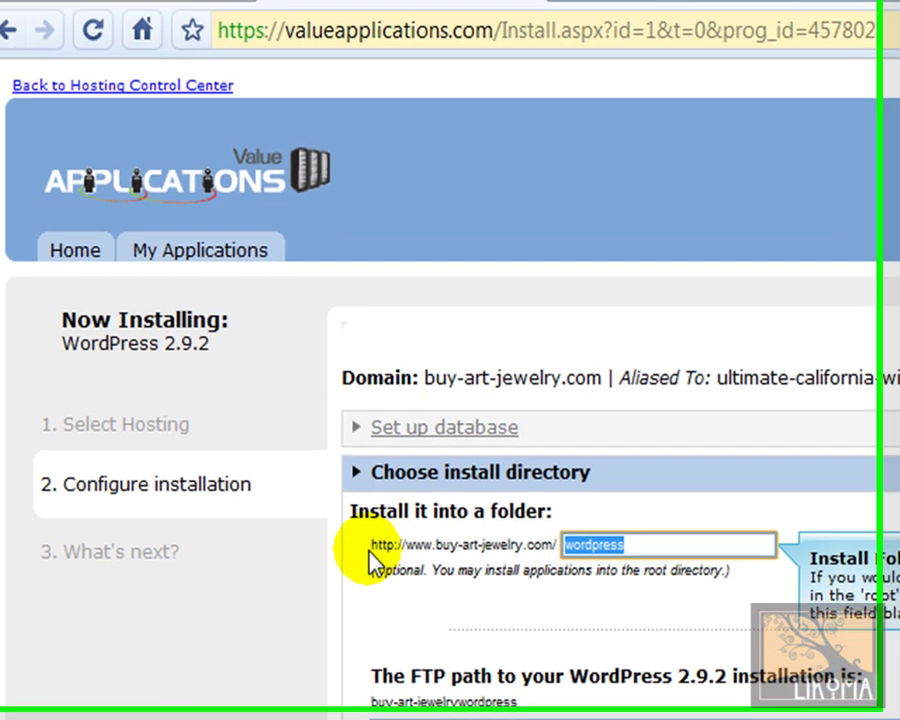
Step: Erase the default 'wordpress' folder so WordPress installs in the domain root, then continue
drag(140, 394, 326, 395)
click(688, 562)
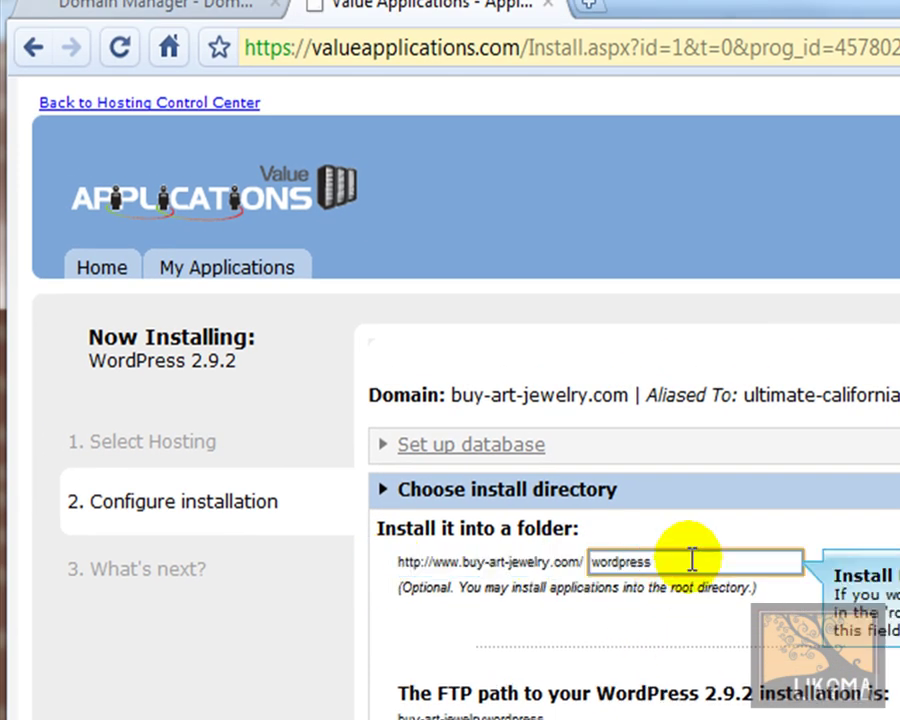
key(BackSpace)
key(BackSpace)
key(BackSpace)
key(BackSpace)
key(BackSpace)
key(BackSpace)
key(BackSpace)
key(BackSpace)
key(BackSpace)
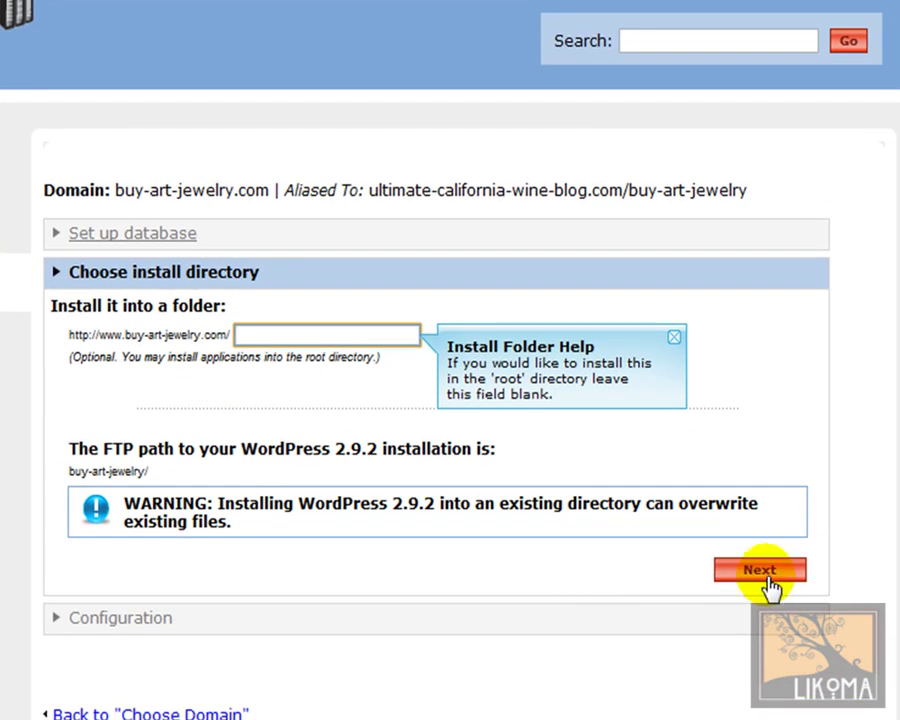
click(760, 570)
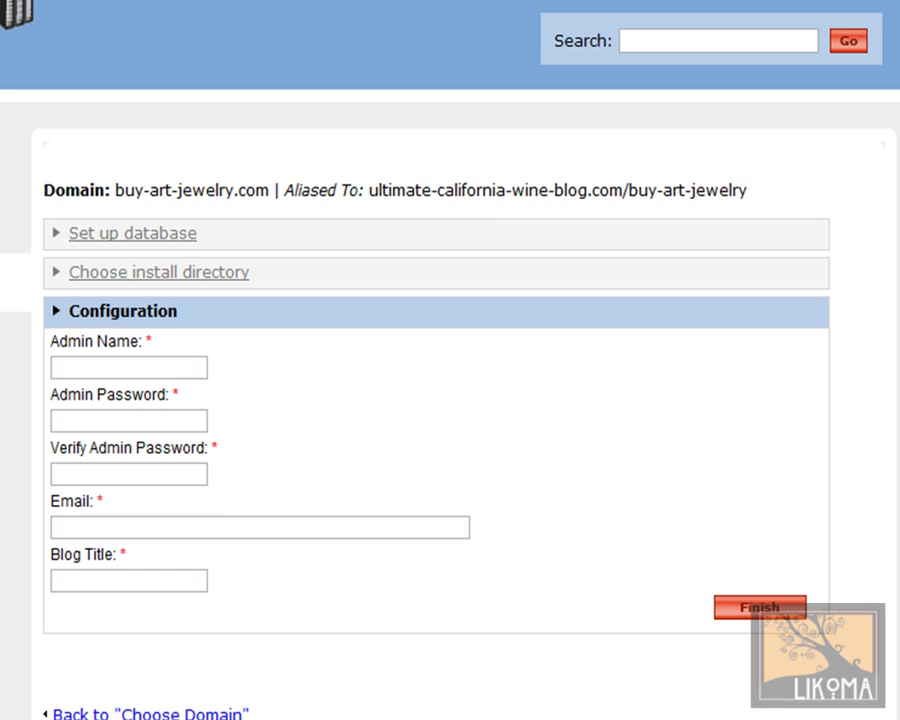
Step: Enter admin name 'admin' and the admin password in both password fields
click(104, 366)
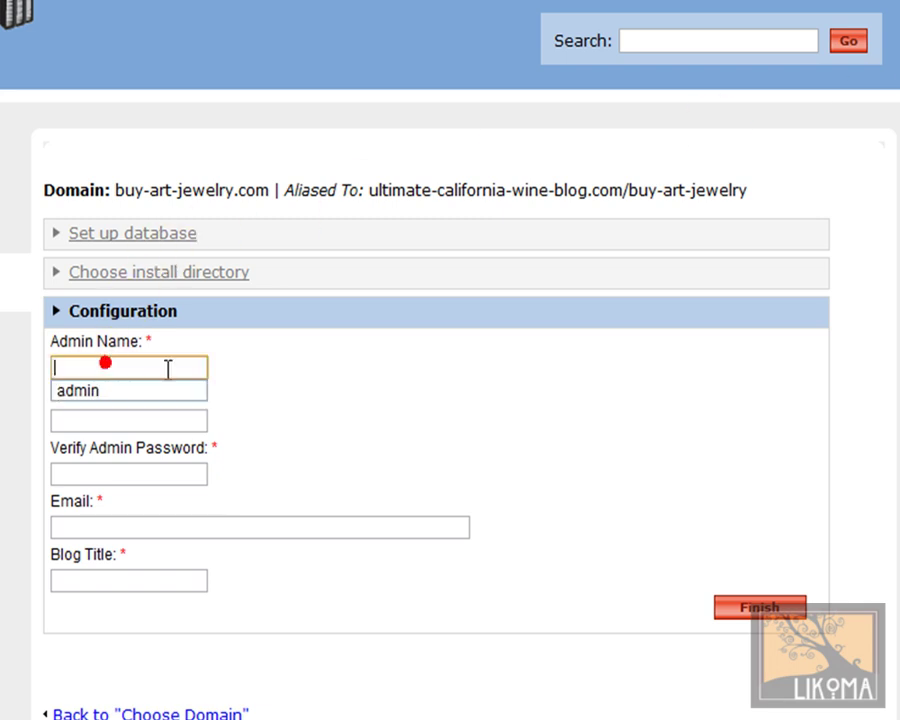
text(admin)
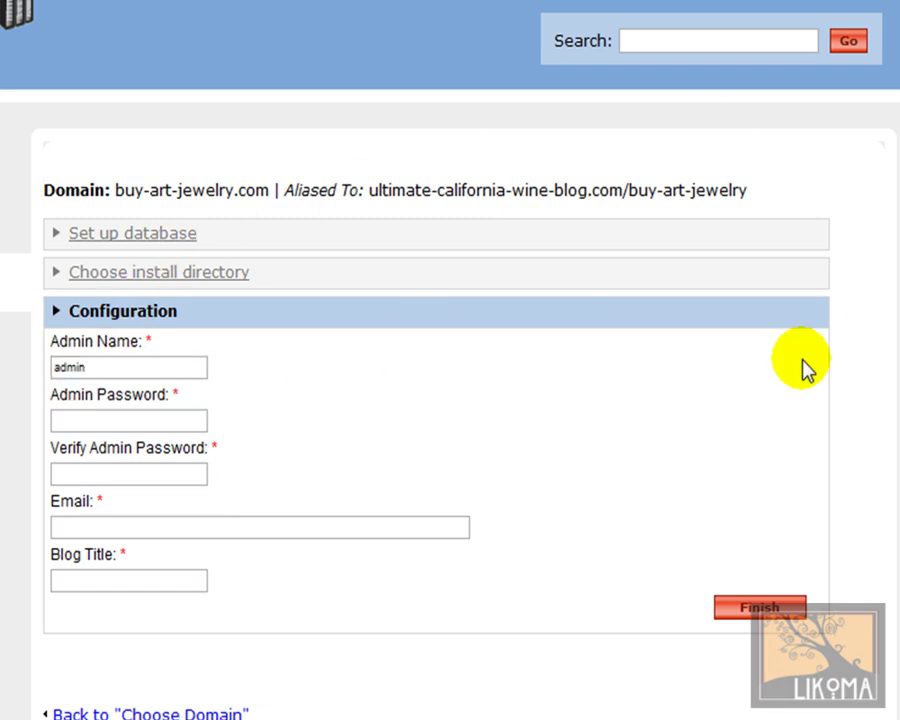
click(83, 421)
text(1234567)
click(98, 476)
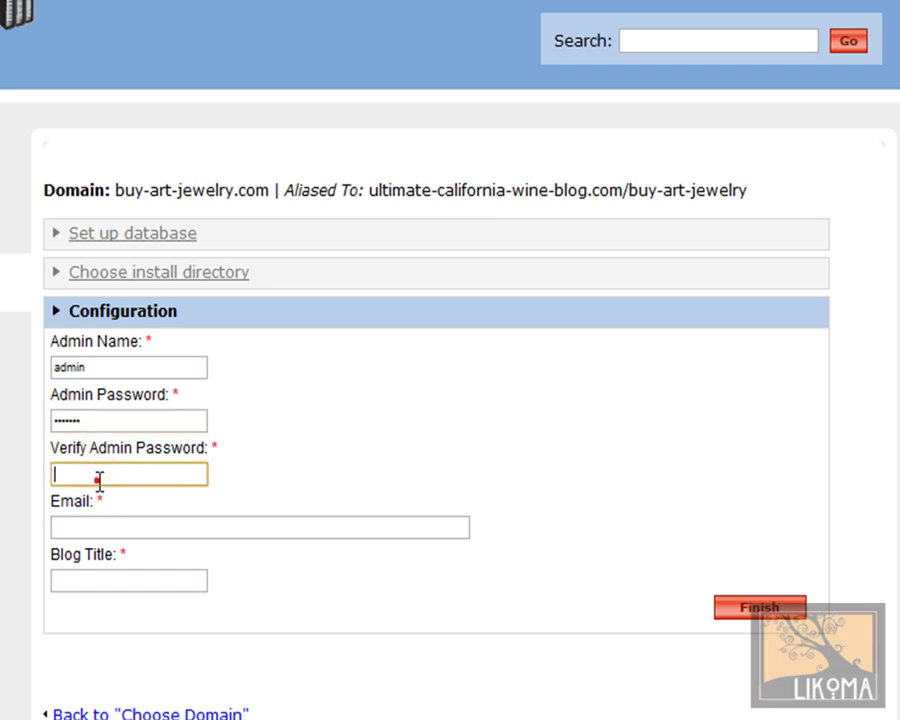
text(1234567)
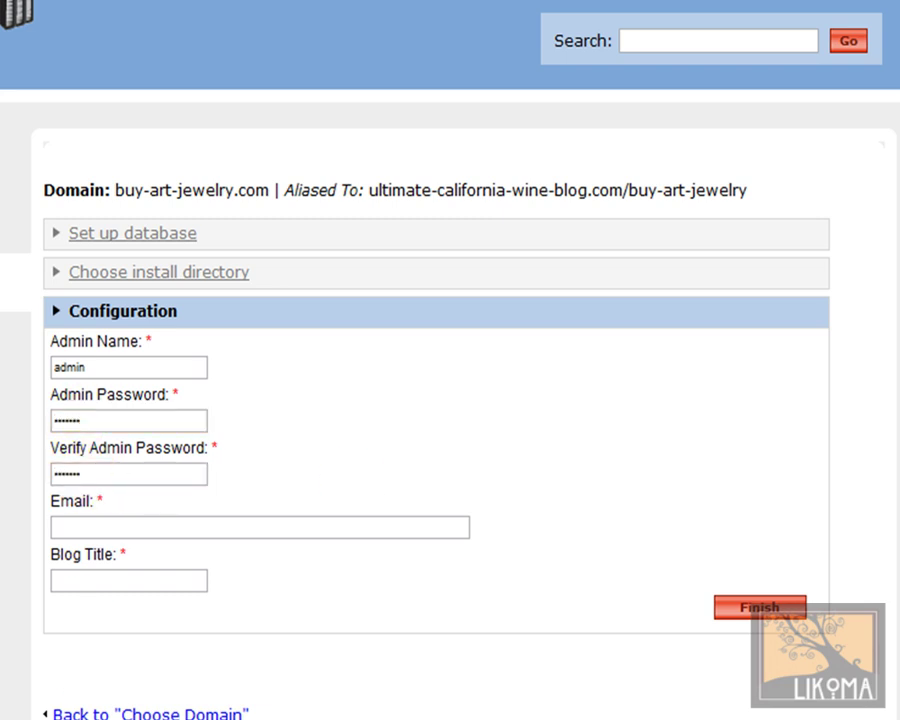
Step: Enter the contact e-mail and blog title 'Buy Art Jewelry', then submit the installation
click(131, 527)
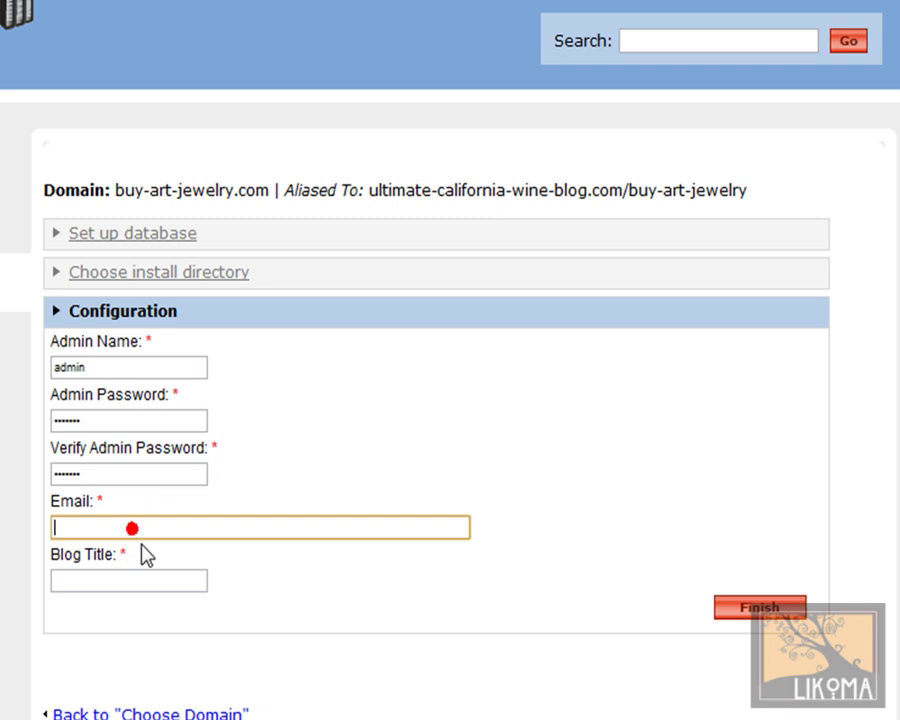
click(141, 581)
text(Buy Ar)
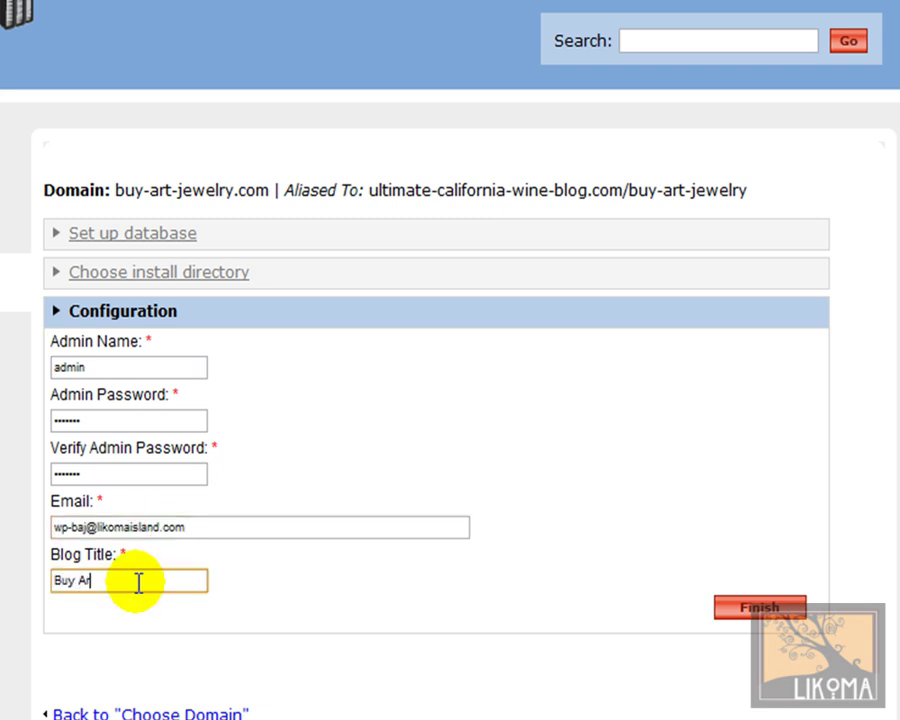
text(t Jewelry)
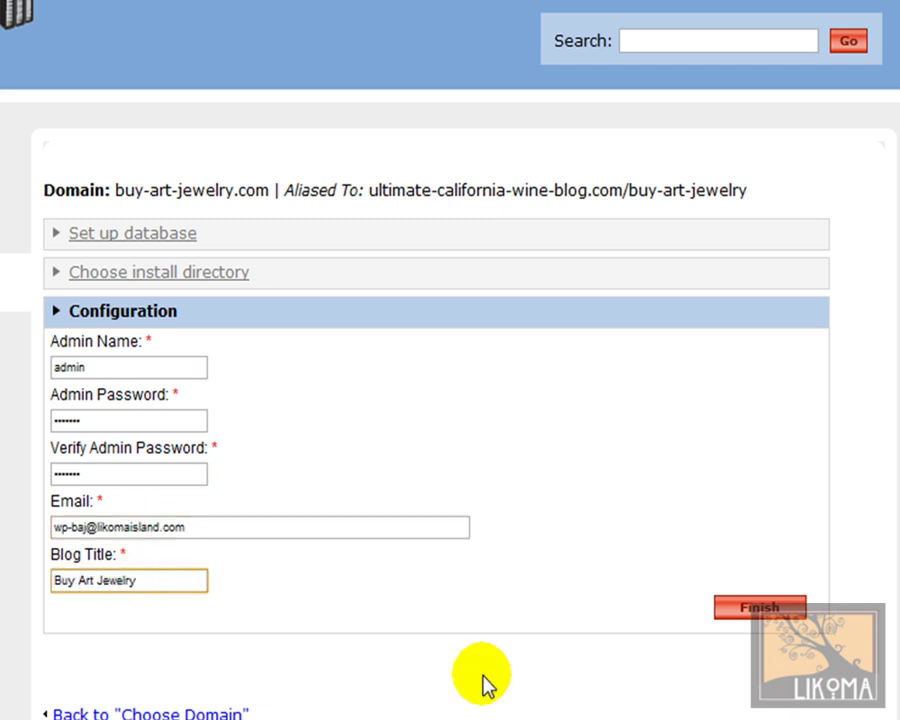
click(773, 668)
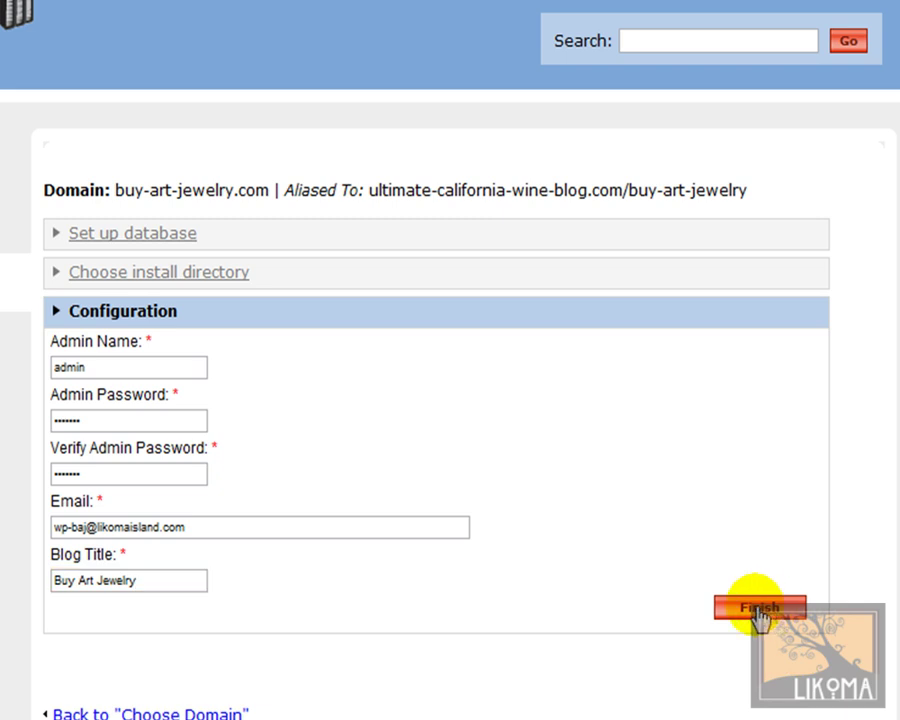
click(760, 608)
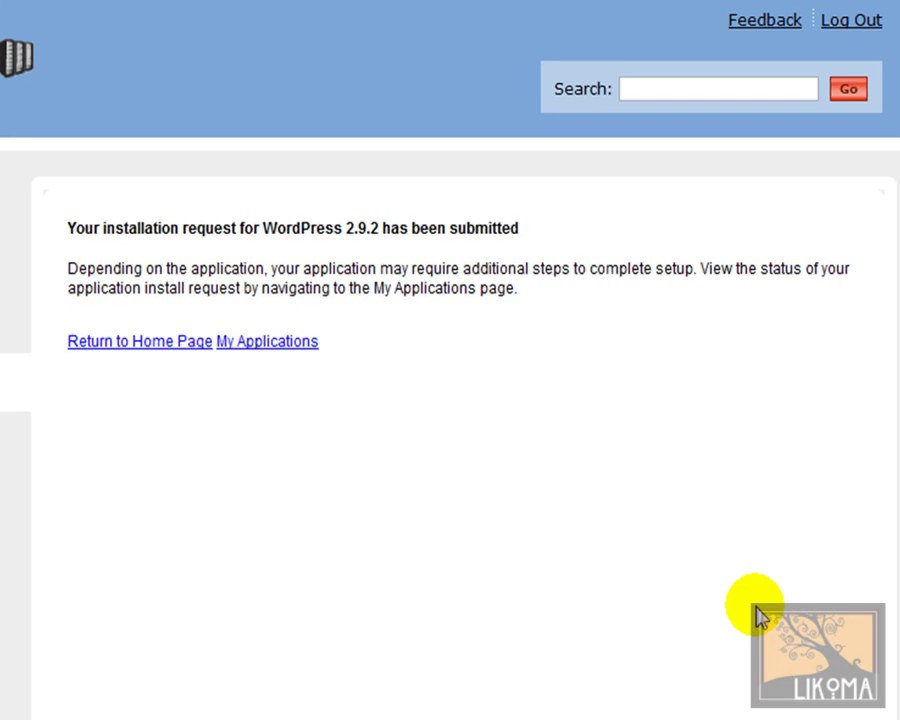
Step: Open My Applications and check that the buy-art-jewelry.com WordPress entry shows Creating Database
click(300, 341)
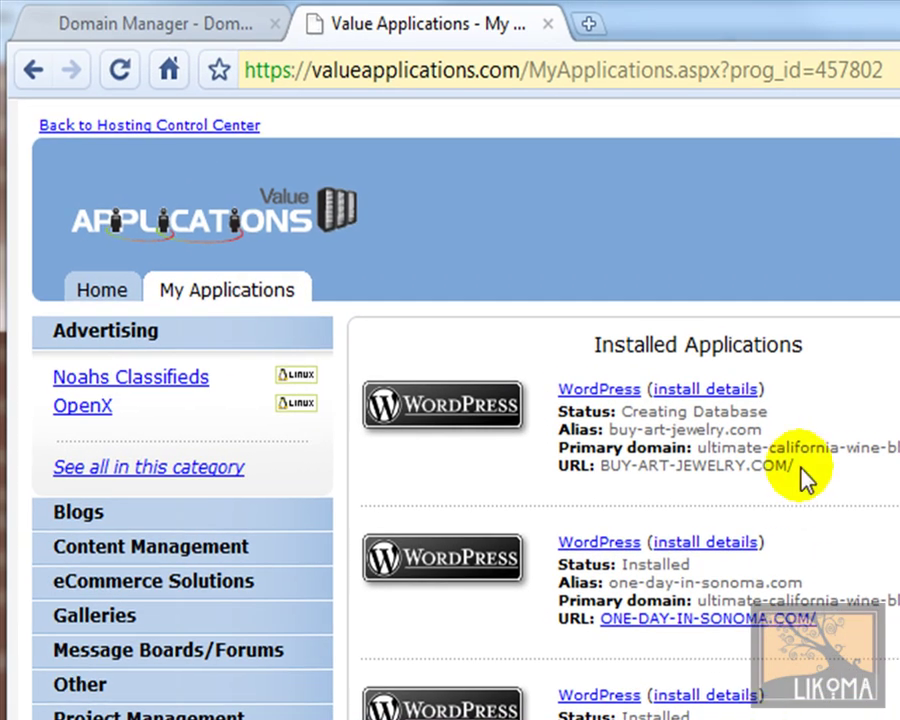
drag(797, 466, 534, 388)
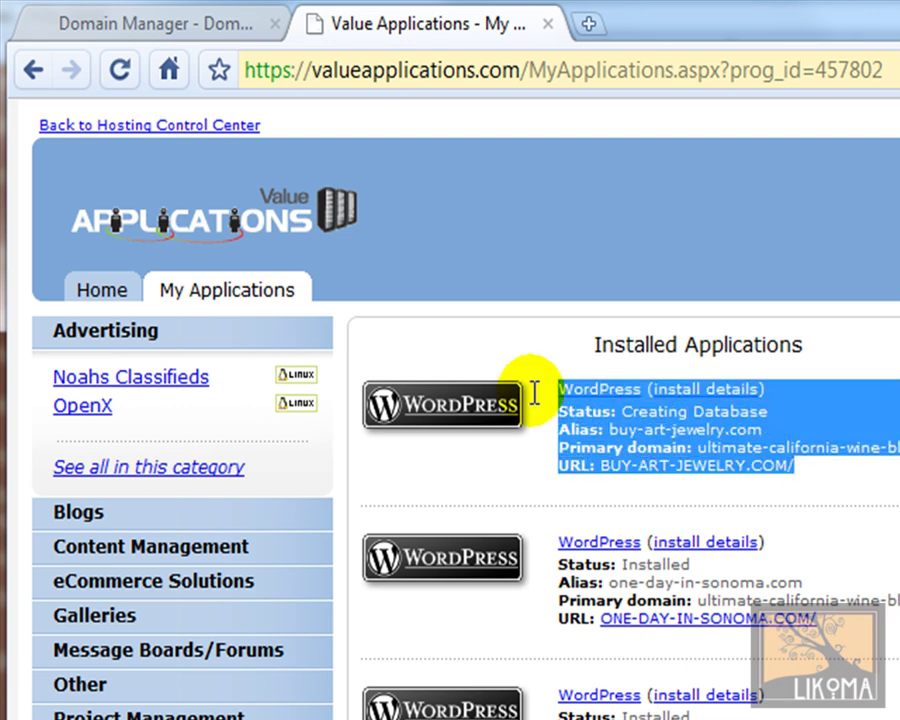
click(748, 432)
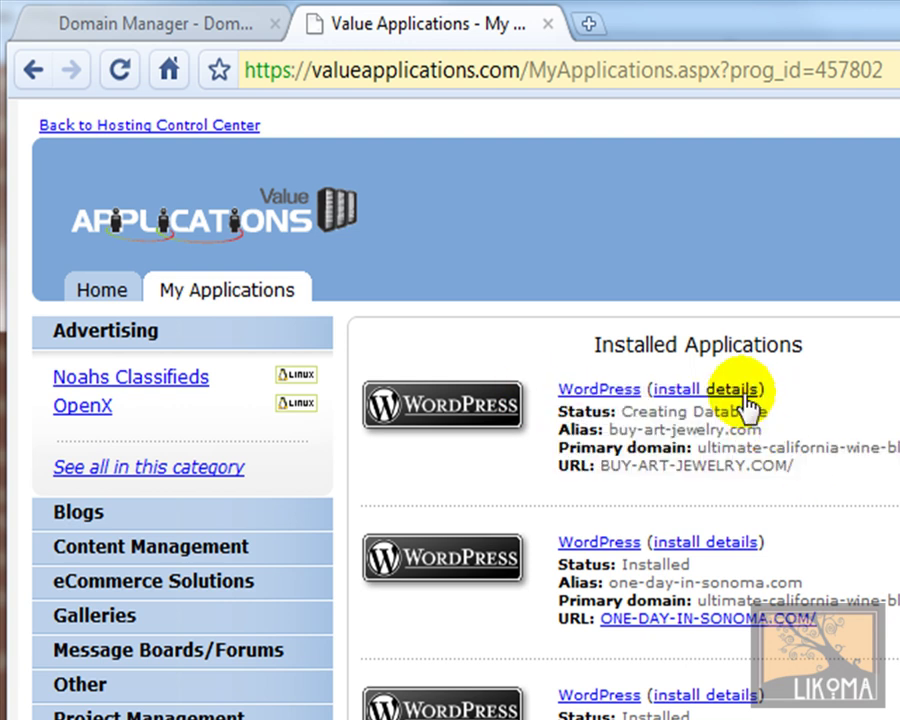